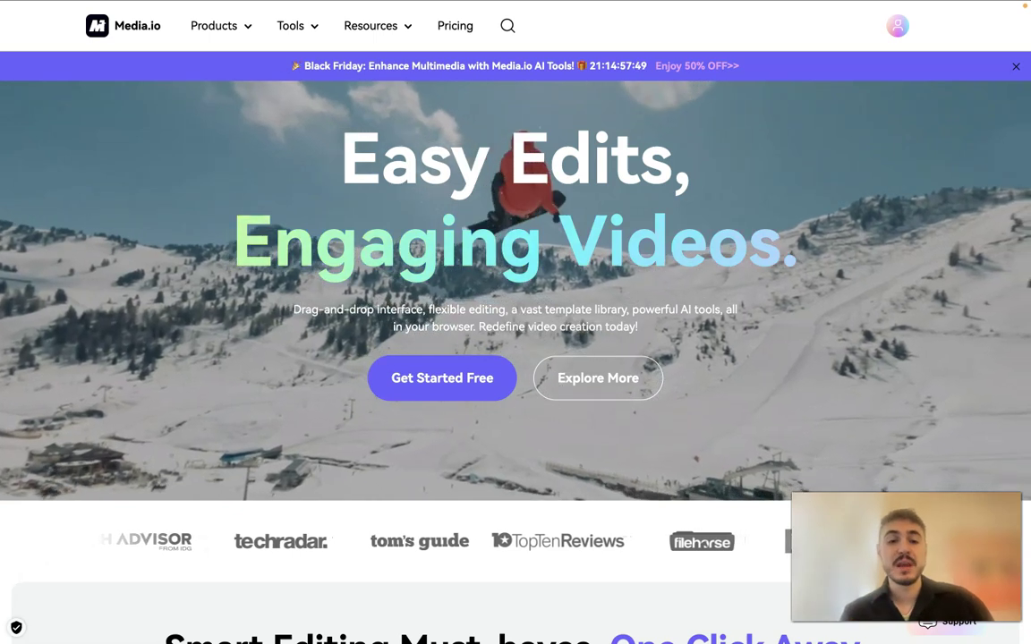
Scroll through the AI Tools catalogue, browsing tools like Auto Subtitle, Text To Speech and Voice Cloner.
scroll(409, 446, "down", 3)
scroll(409, 446, "down", 4)
scroll(410, 446, "up", 2)
scroll(409, 446, "down", 1)
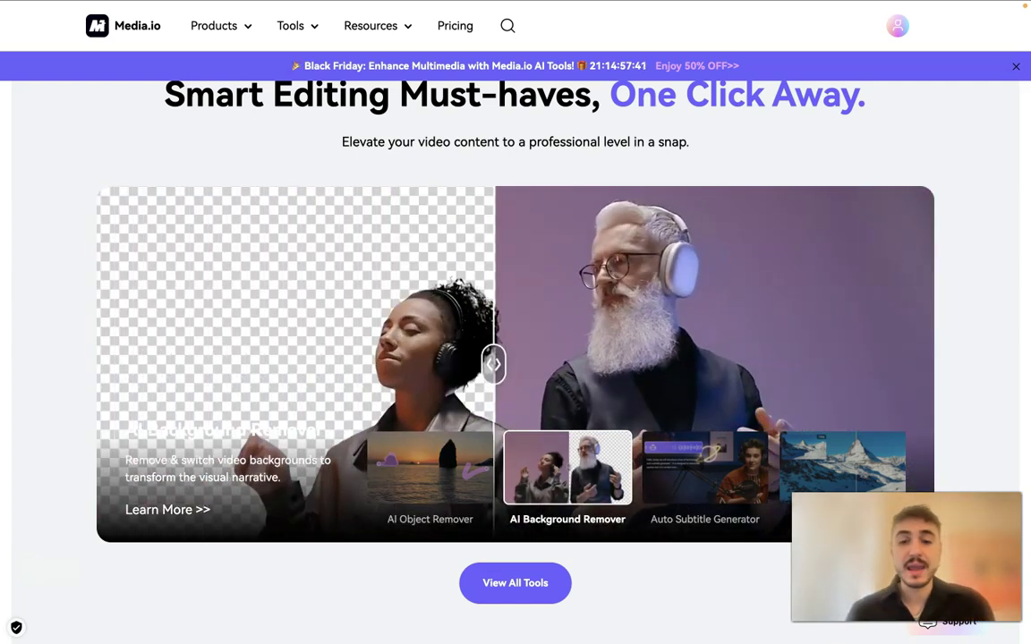
scroll(515, 358, "down", 1)
scroll(717, 523, "down", 1)
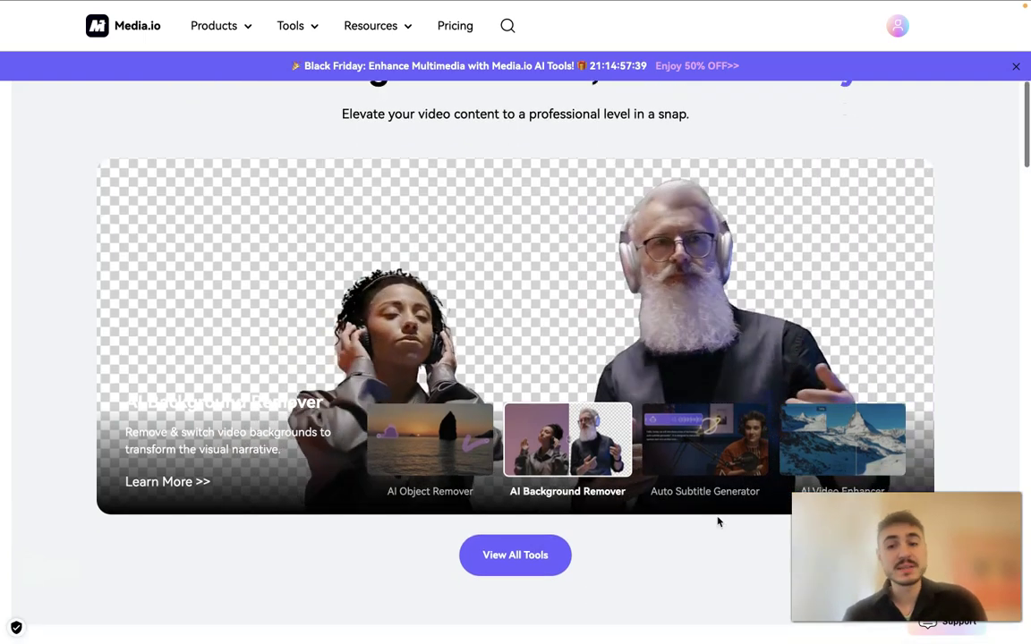
scroll(717, 521, "up", 1)
scroll(515, 358, "up", 1)
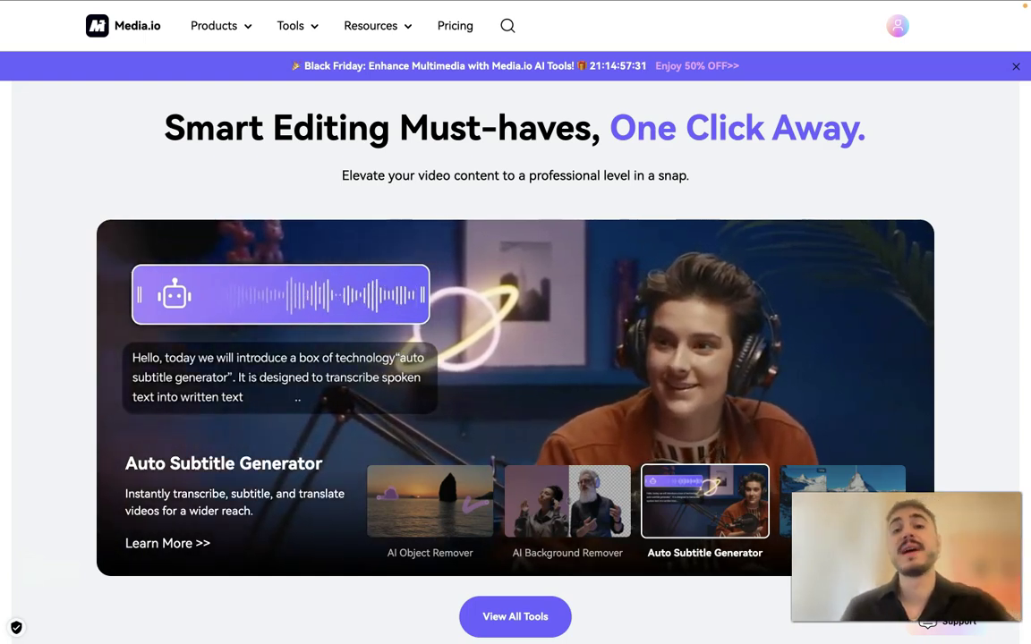
scroll(516, 358, "down", 10)
scroll(516, 358, "up", 1)
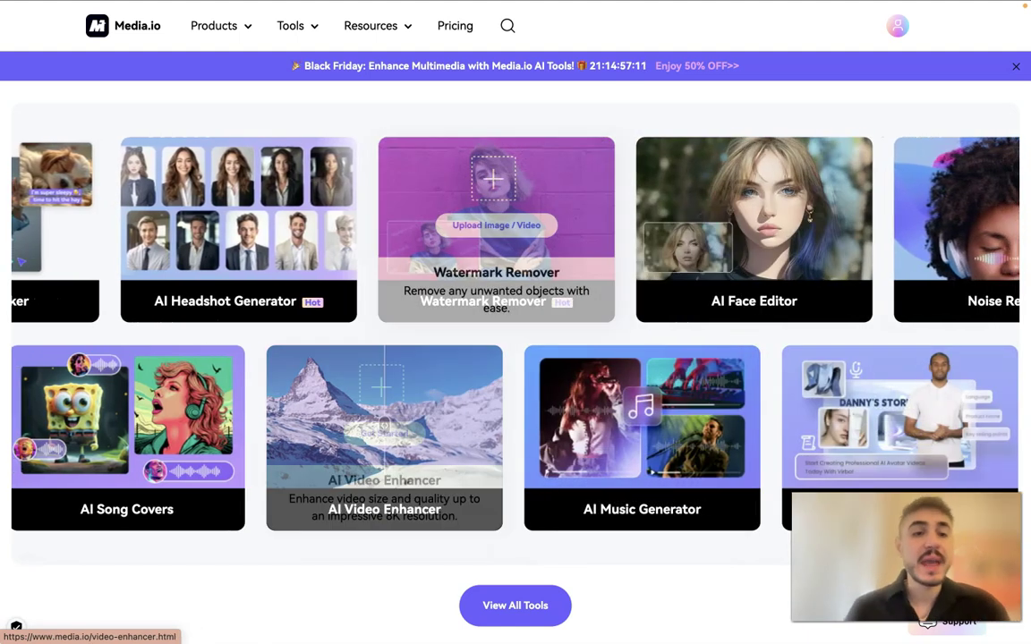
scroll(385, 179, "down", 5)
scroll(430, 458, "down", 8)
scroll(431, 458, "up", 2)
scroll(431, 458, "down", 3)
scroll(431, 458, "up", 3)
scroll(430, 460, "down", 4)
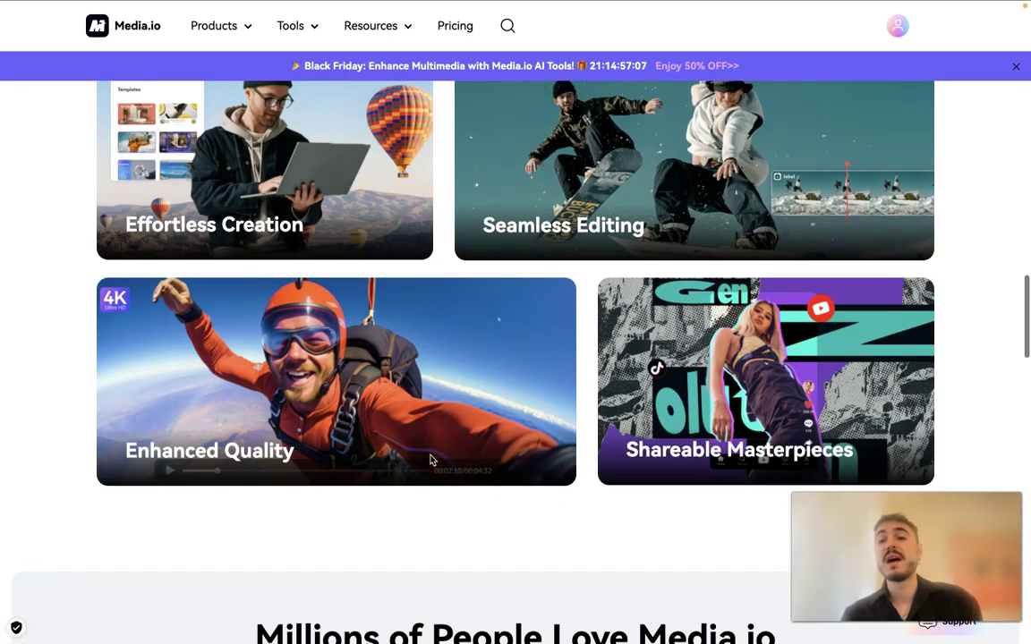
scroll(430, 460, "down", 9)
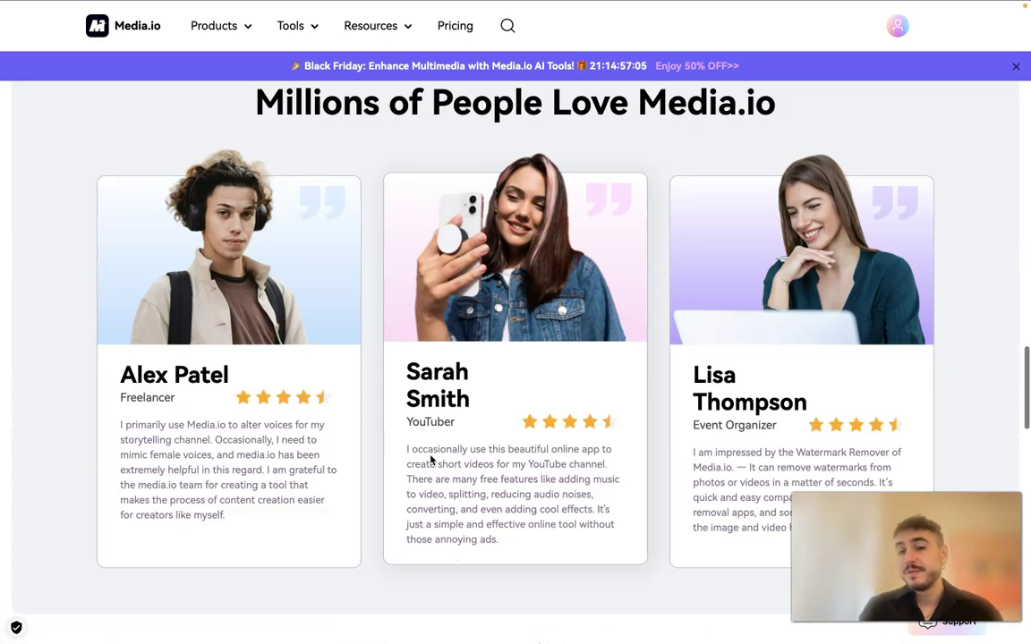
scroll(430, 460, "up", 3)
scroll(431, 460, "down", 13)
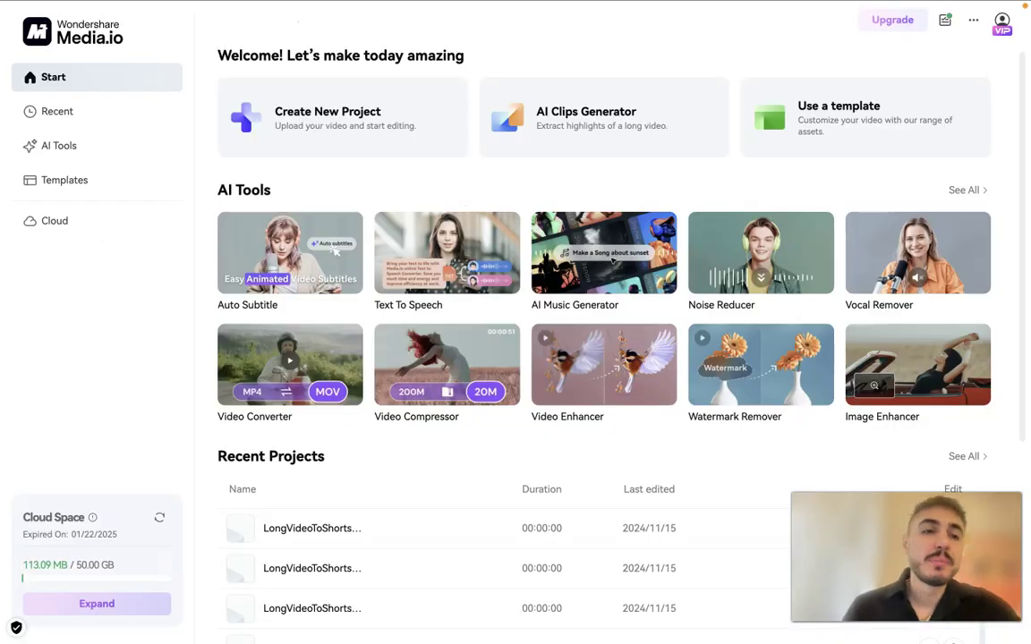
mouse_move(589, 255)
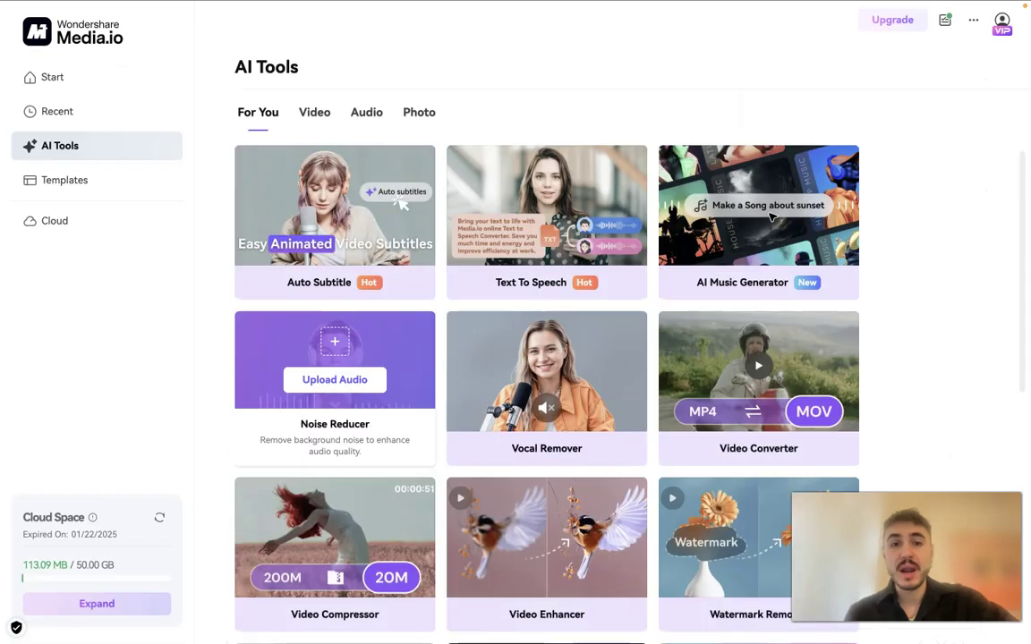
scroll(309, 276, "down", 6)
scroll(309, 276, "up", 6)
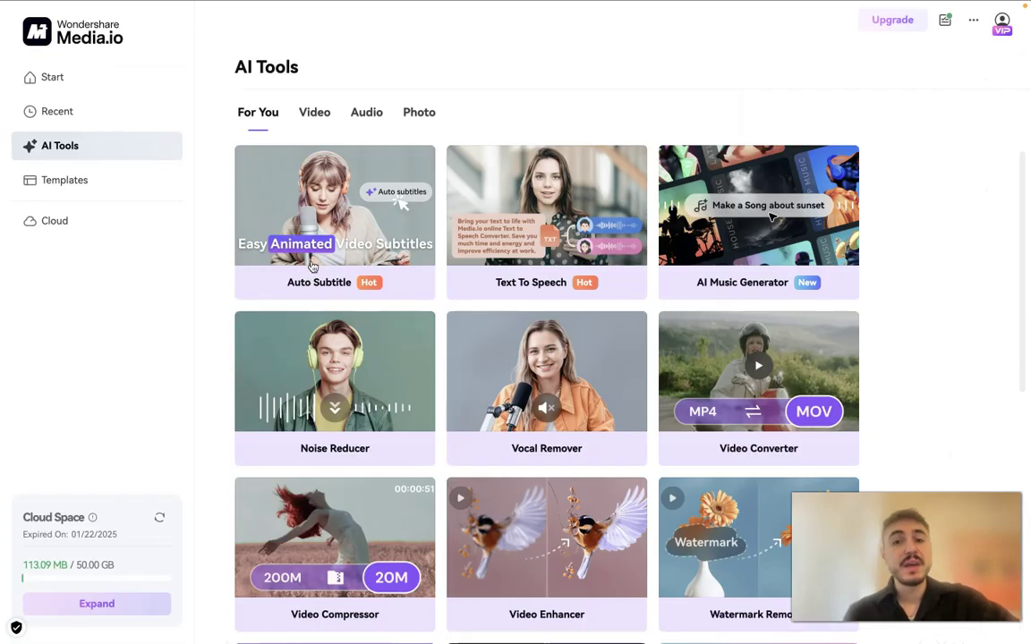
mouse_move(335, 206)
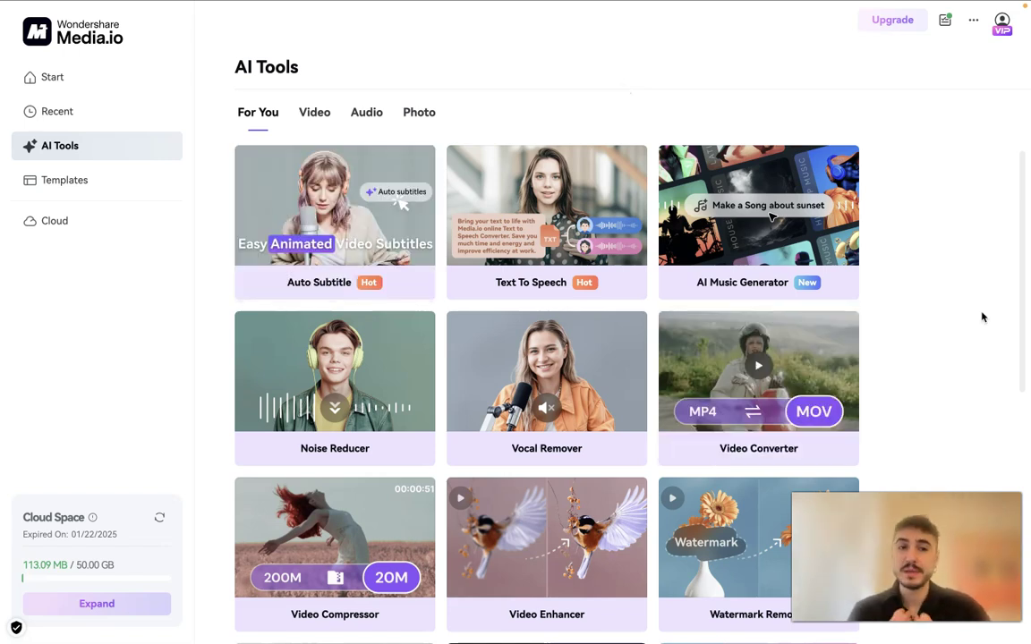
mouse_move(759, 385)
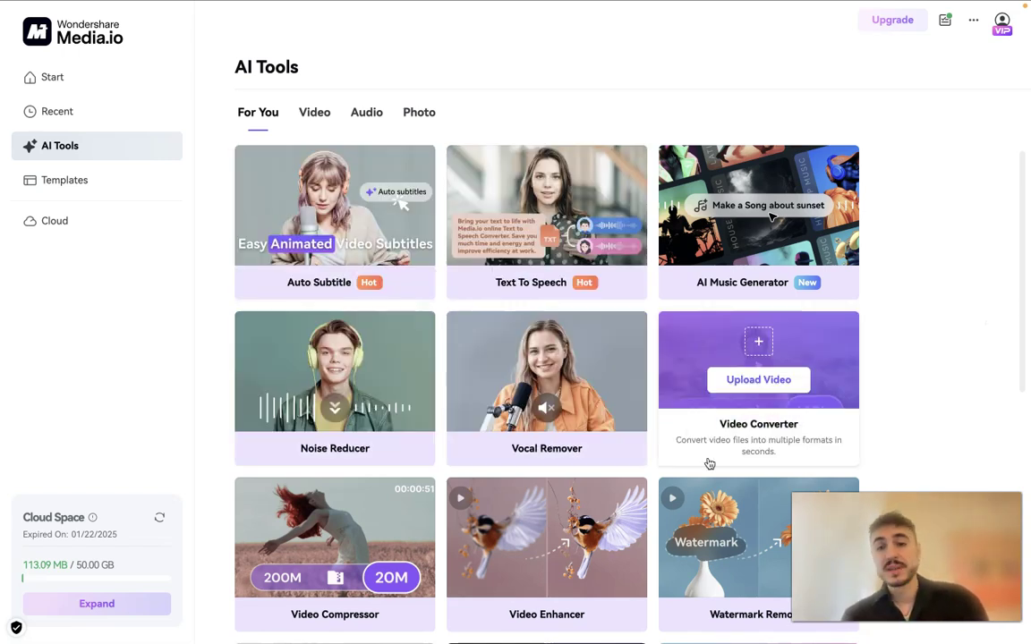
scroll(710, 463, "down", 5)
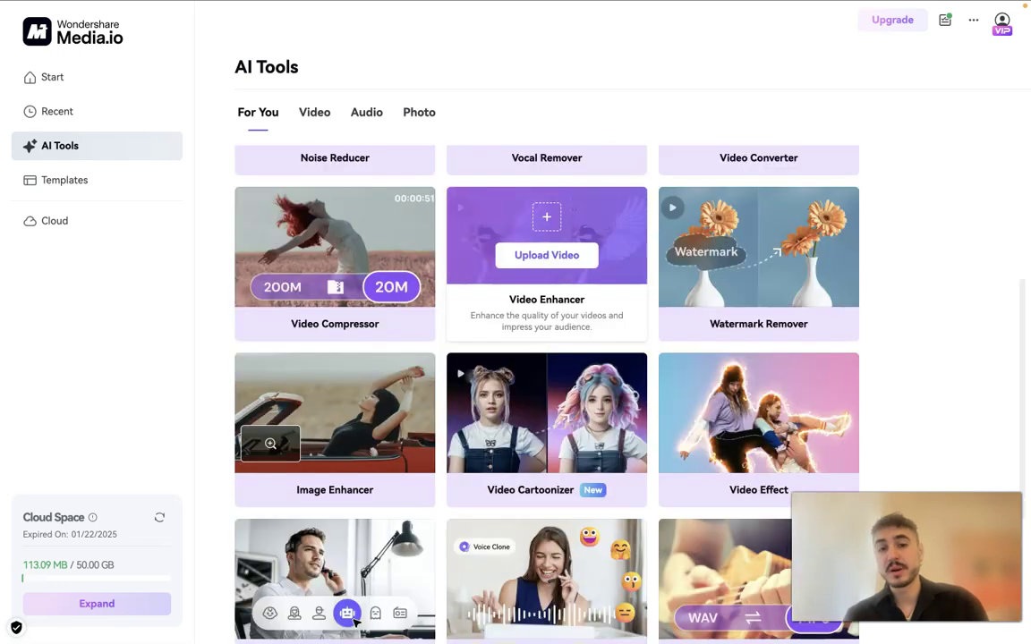
scroll(586, 426, "down", 1)
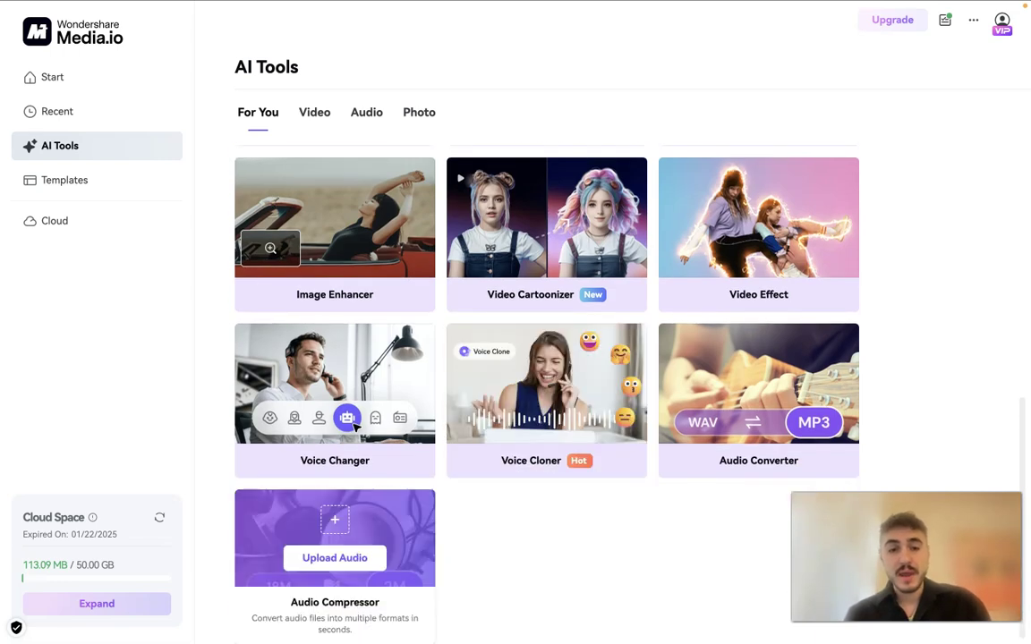
scroll(546, 394, "up", 10)
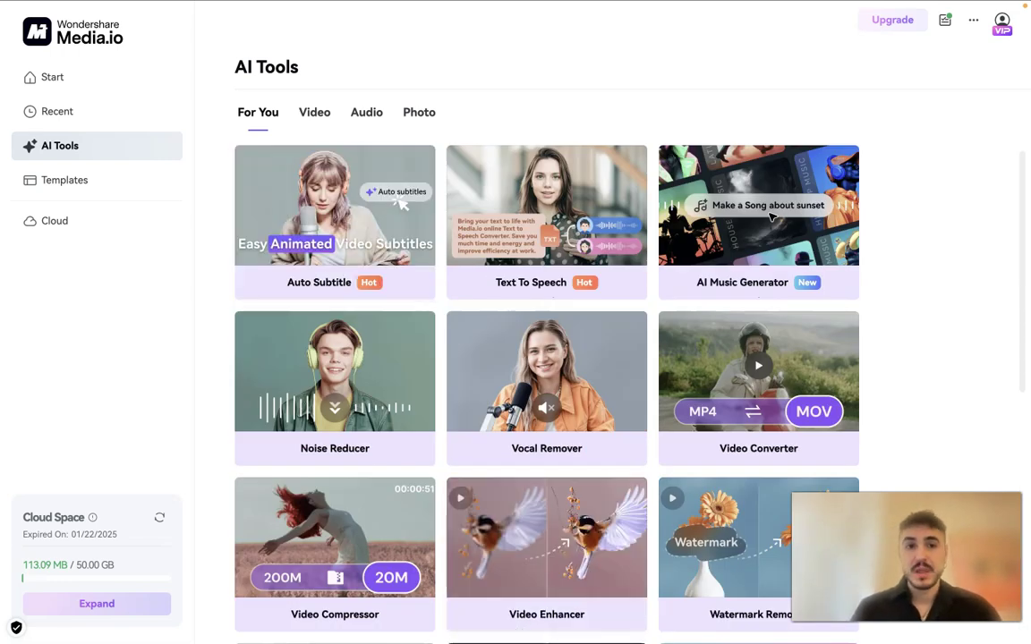
Filter the AI Tools list by Video, then Audio, then Photo to compare each category.
left_click(312, 113)
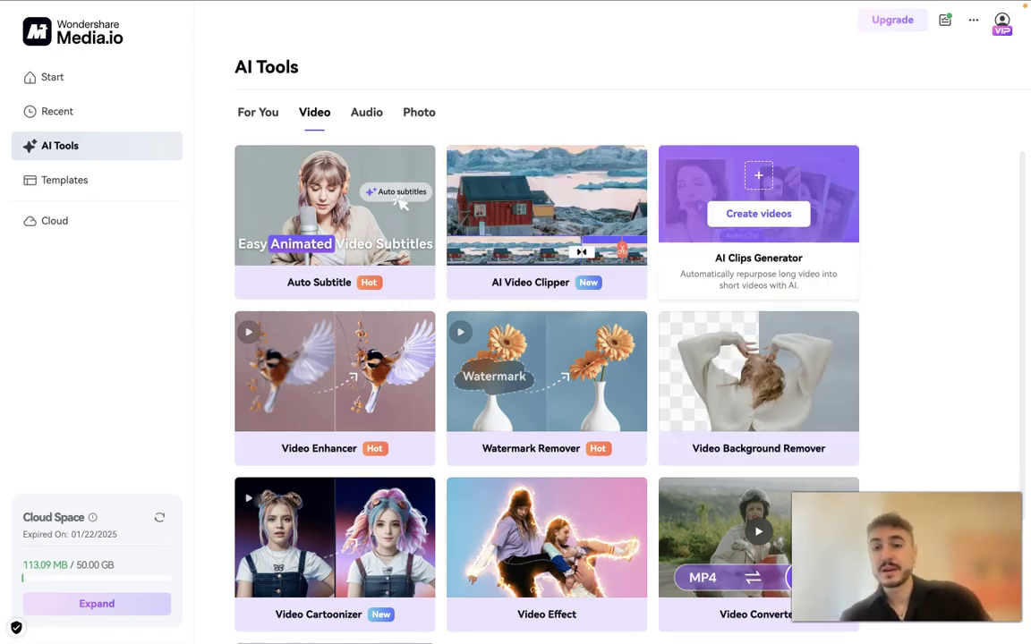
scroll(761, 304, "down", 2)
scroll(846, 344, "up", 2)
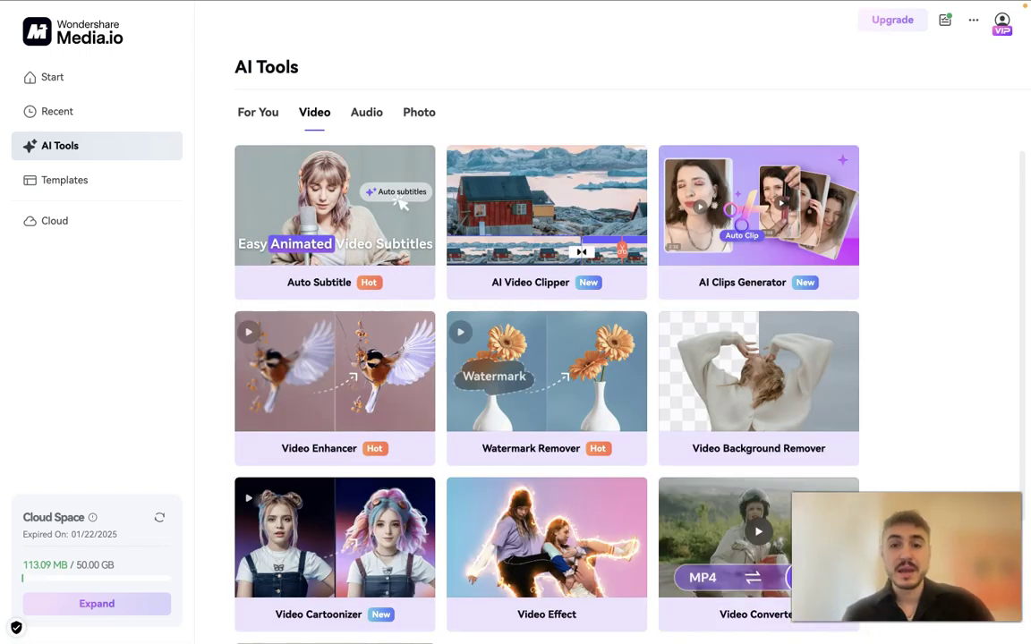
left_click(366, 112)
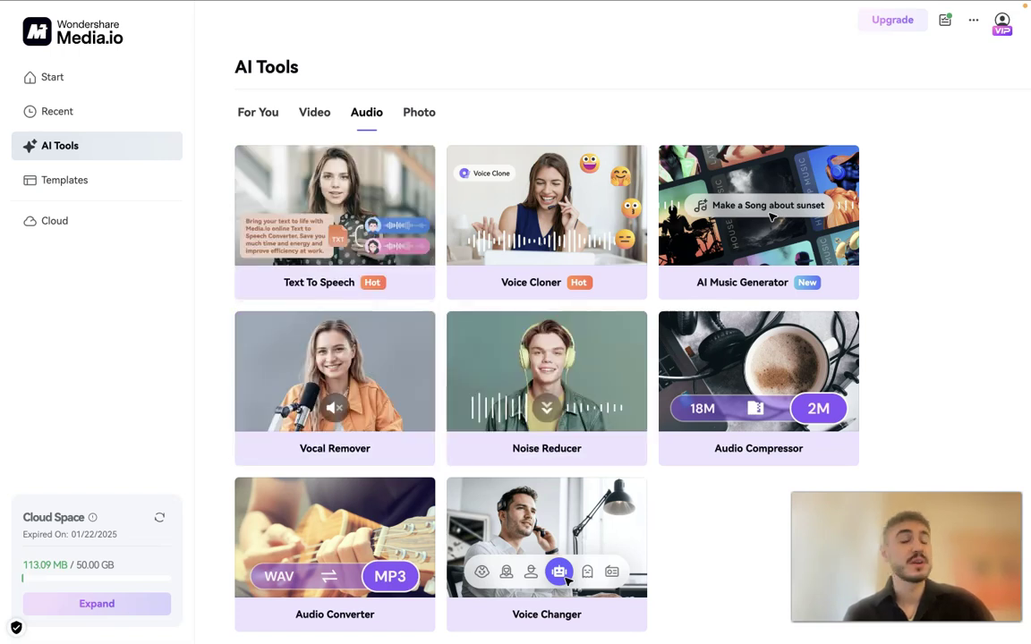
left_click(419, 112)
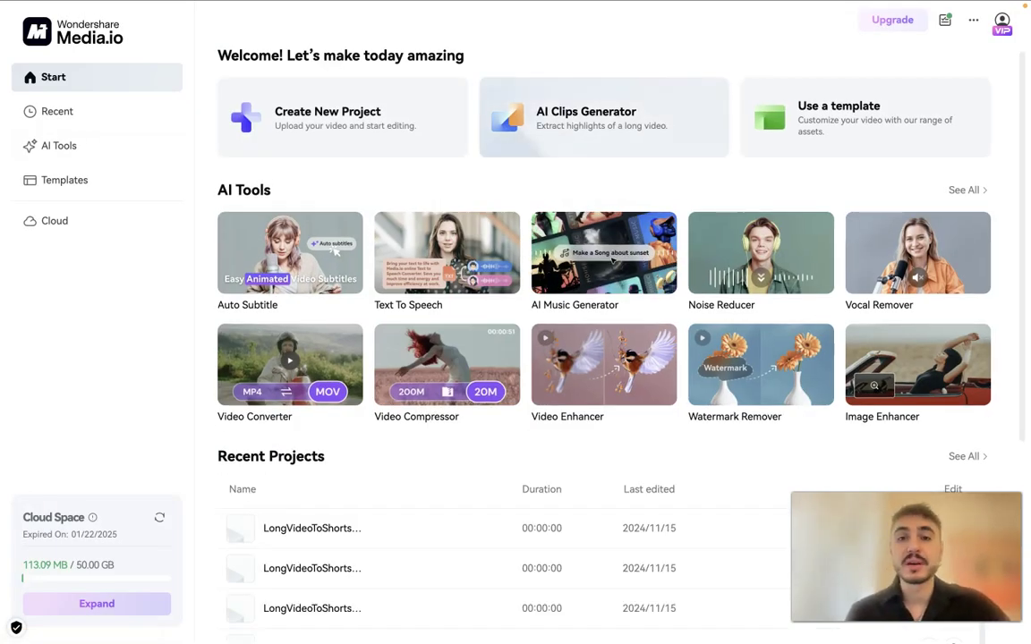
Open the AI Clips Generator tool that cuts long videos into shorts.
left_click(589, 146)
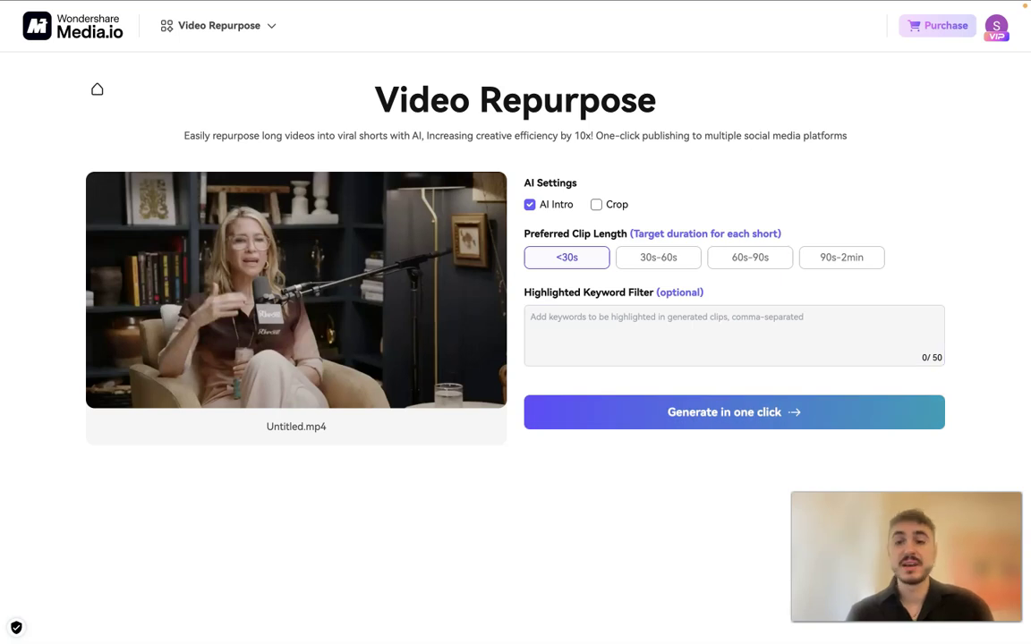
Generate short clips from the uploaded podcast video in one click.
left_click(751, 422)
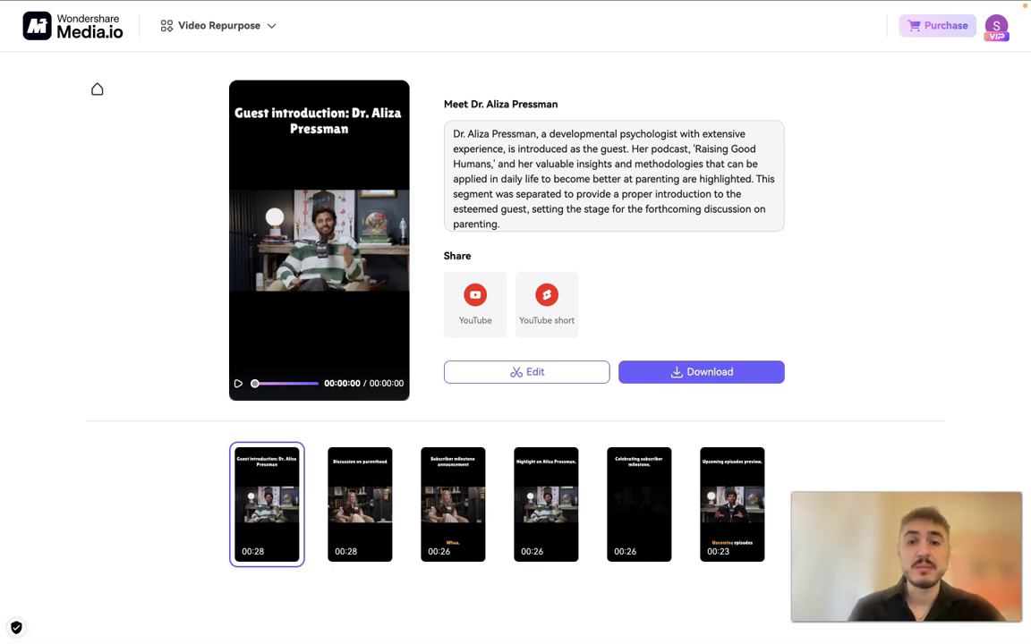
Preview each generated clip, from Discussion on parenthood to Upcoming episodes, ending on the guest introduction clip.
left_click(359, 504)
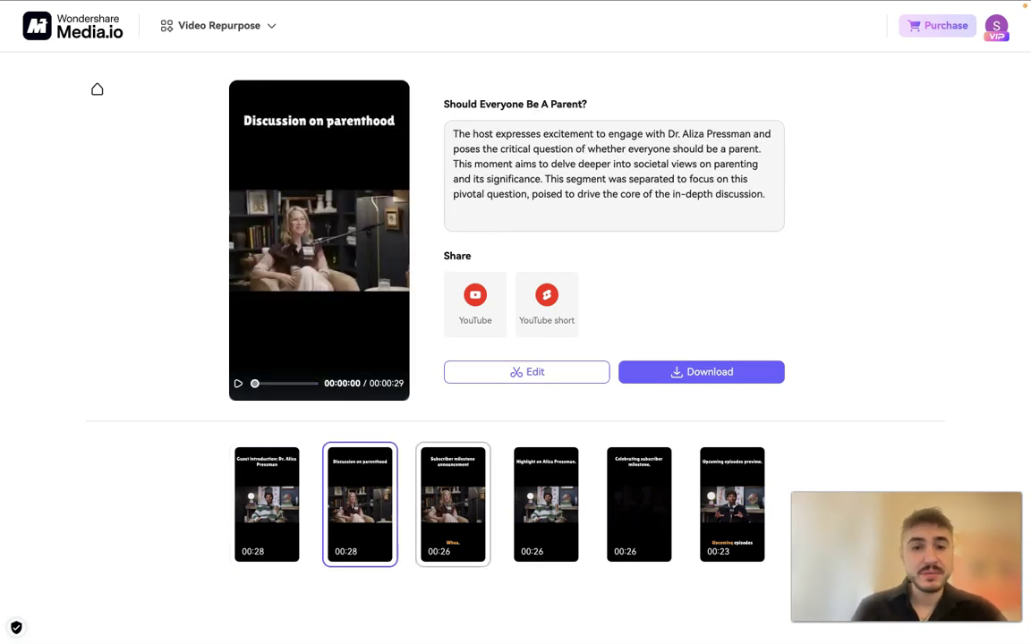
left_click(453, 504)
left_click(546, 504)
left_click(639, 504)
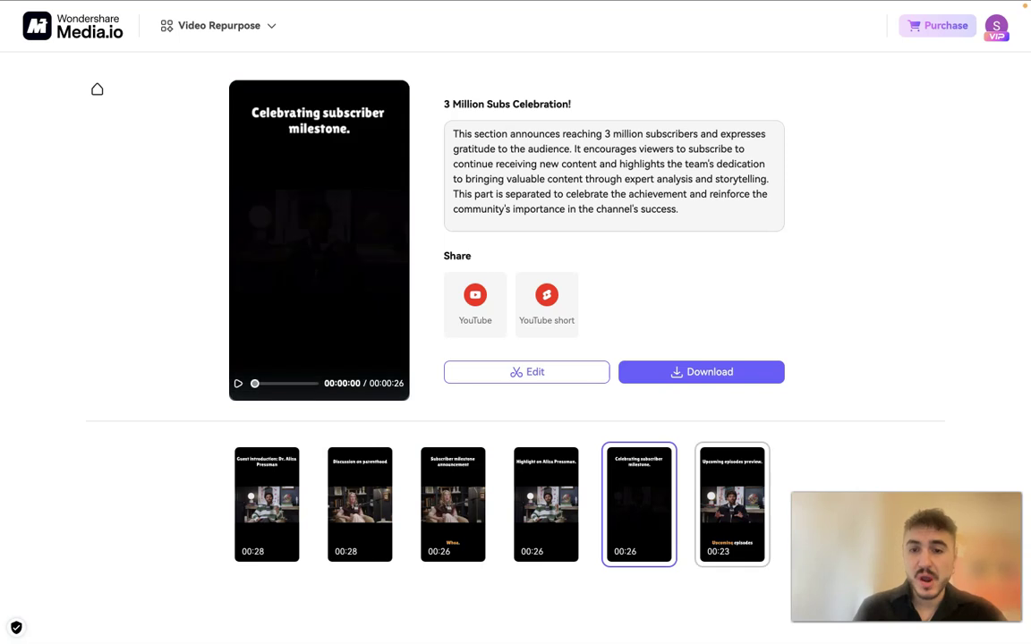
left_click(732, 504)
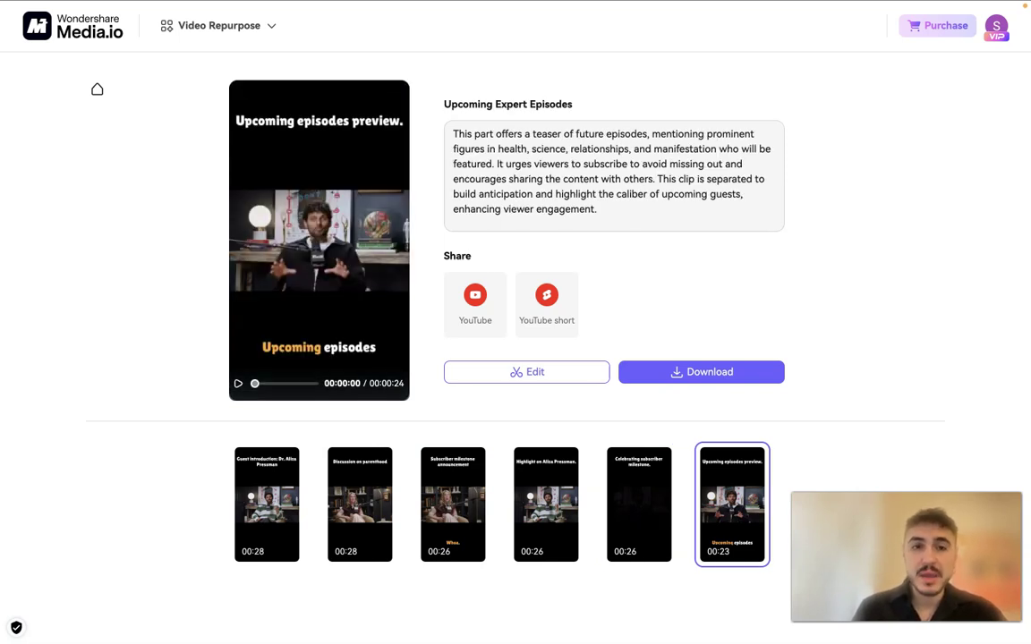
left_click(639, 504)
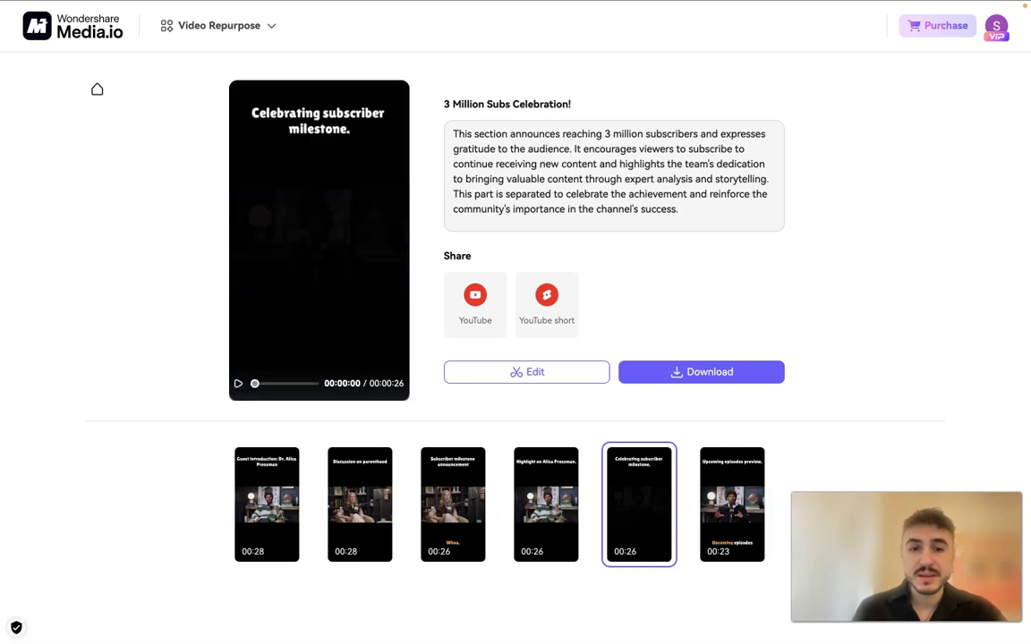
left_click(546, 504)
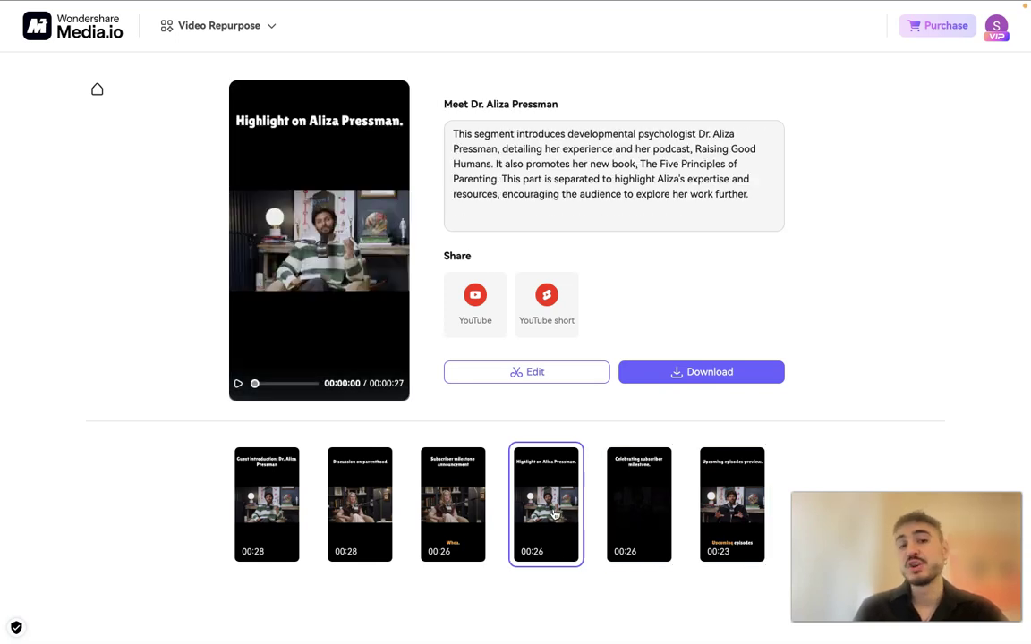
left_click(453, 504)
left_click(546, 524)
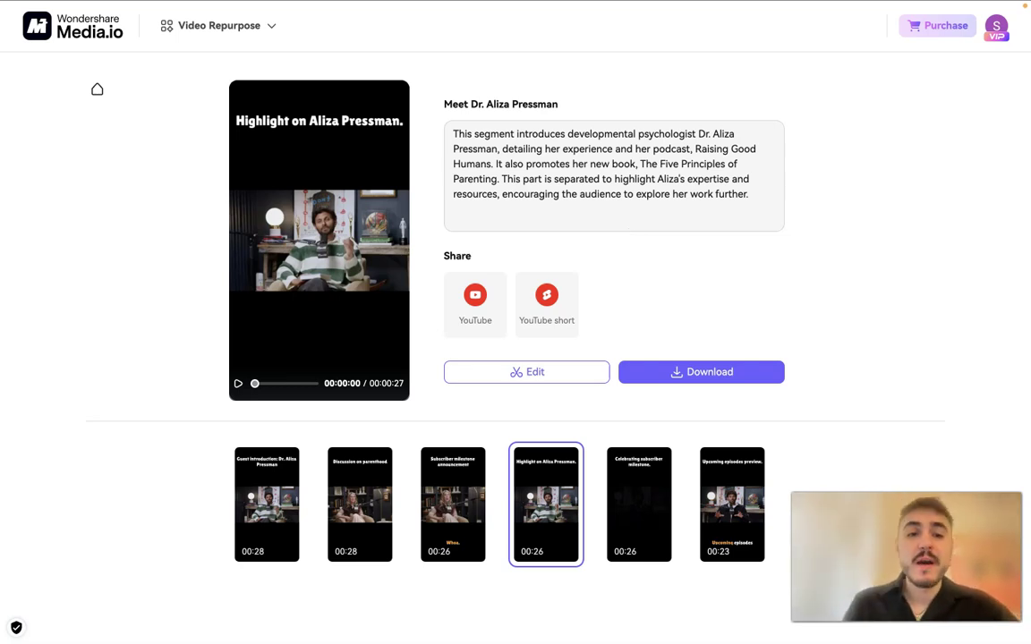
Play the guest clip with volume raised, pause at 00:14, and open it in the online editor.
left_click(237, 383)
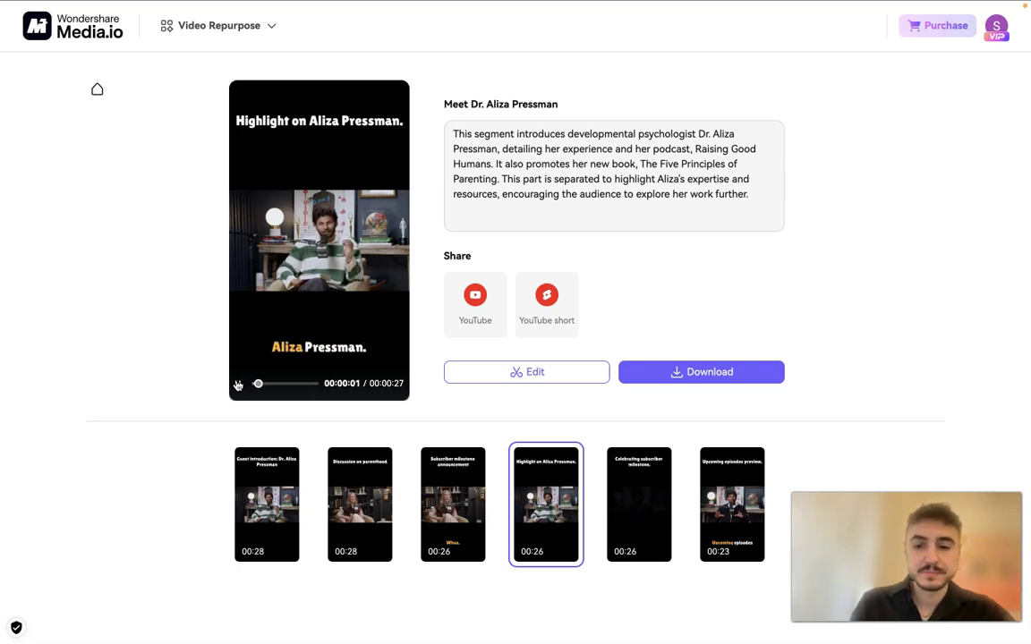
key("XF86AudioRaiseVolume")
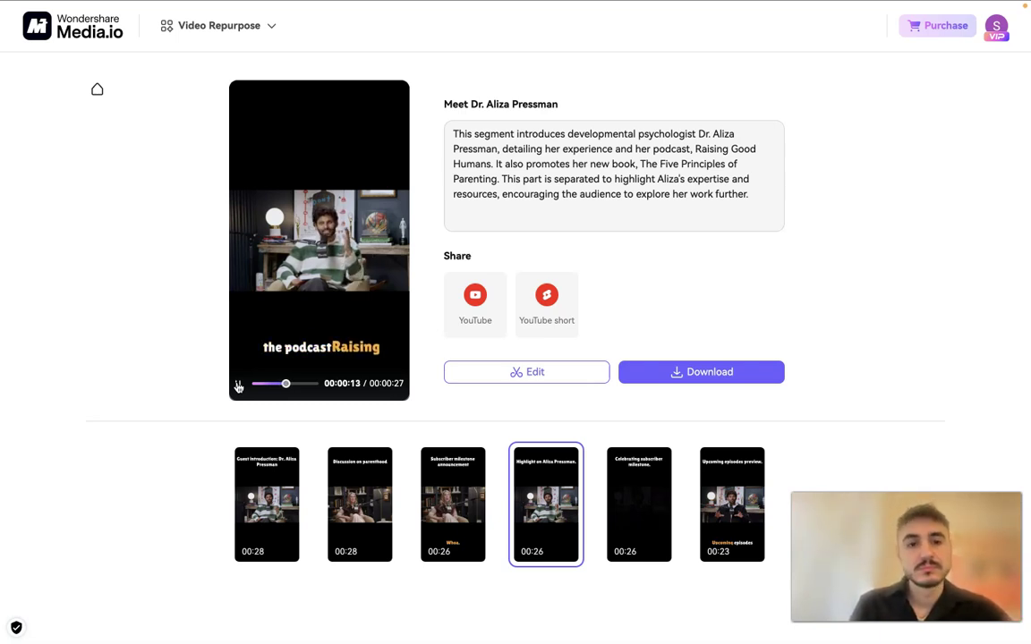
left_click(238, 385)
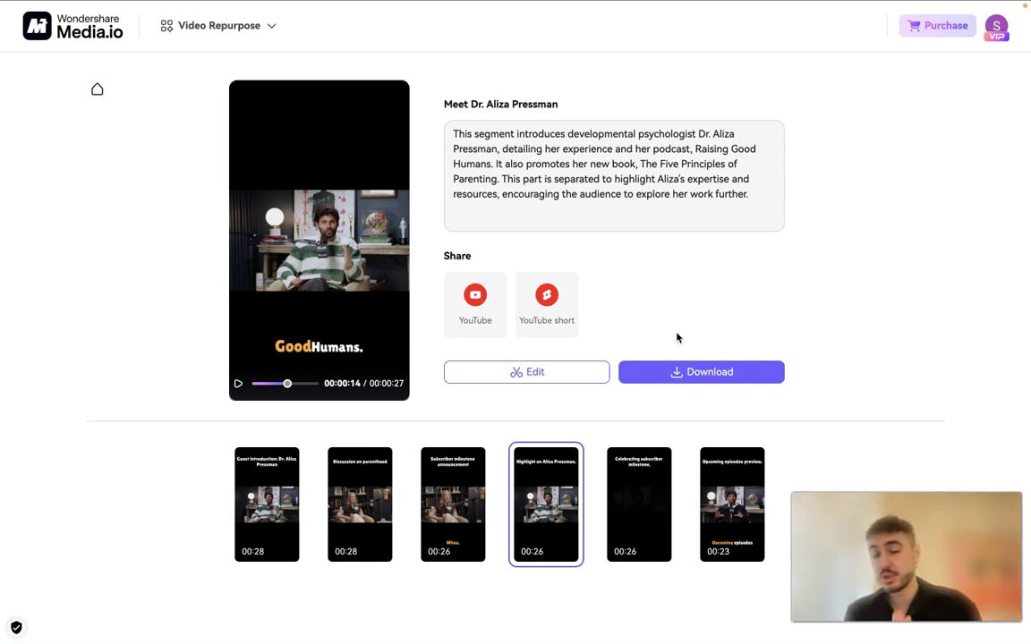
left_click(526, 371)
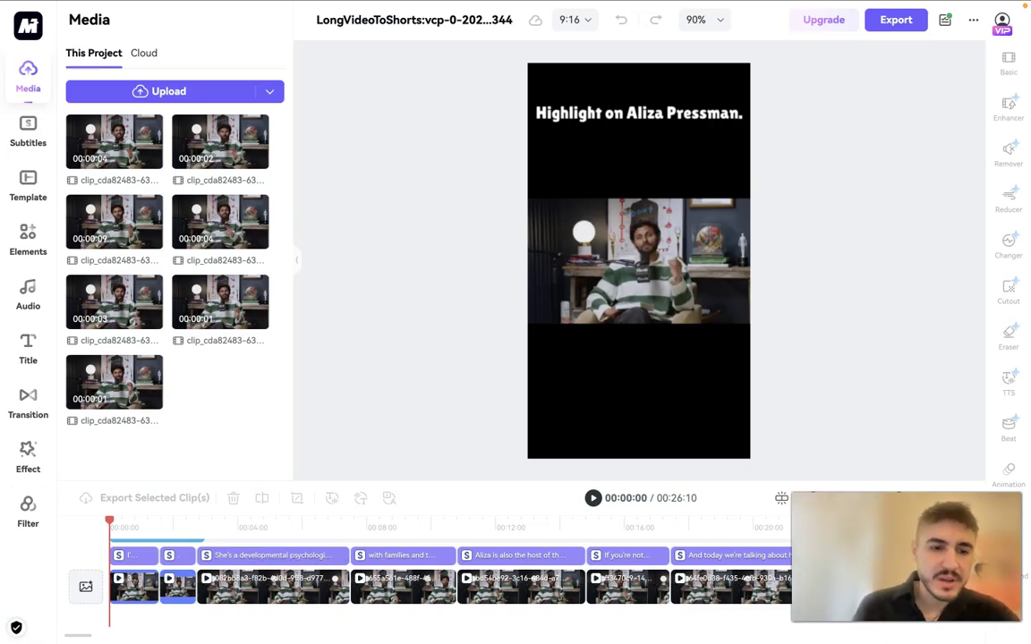
Select the last caption, last video section and the 'She's a developmental psychologist' caption to inspect subtitles.
left_click(729, 555)
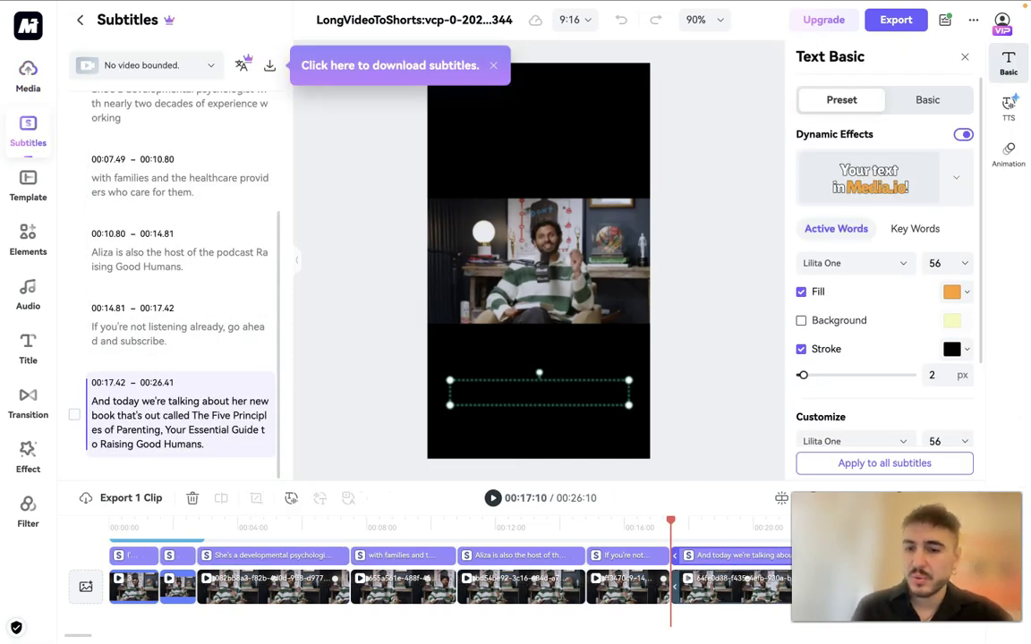
left_click(734, 586)
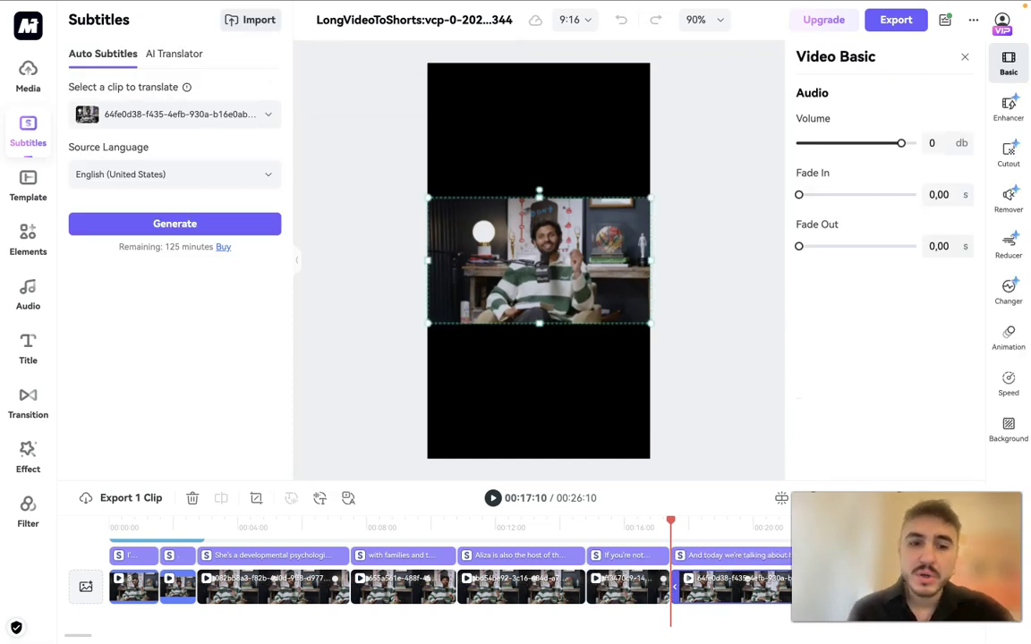
left_click(284, 556)
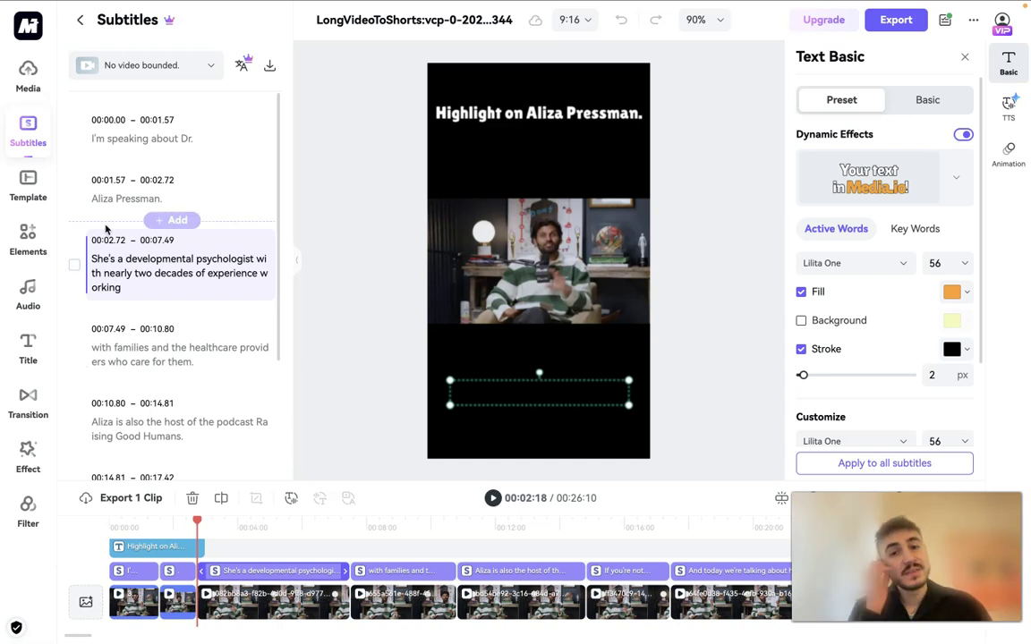
left_click(74, 266)
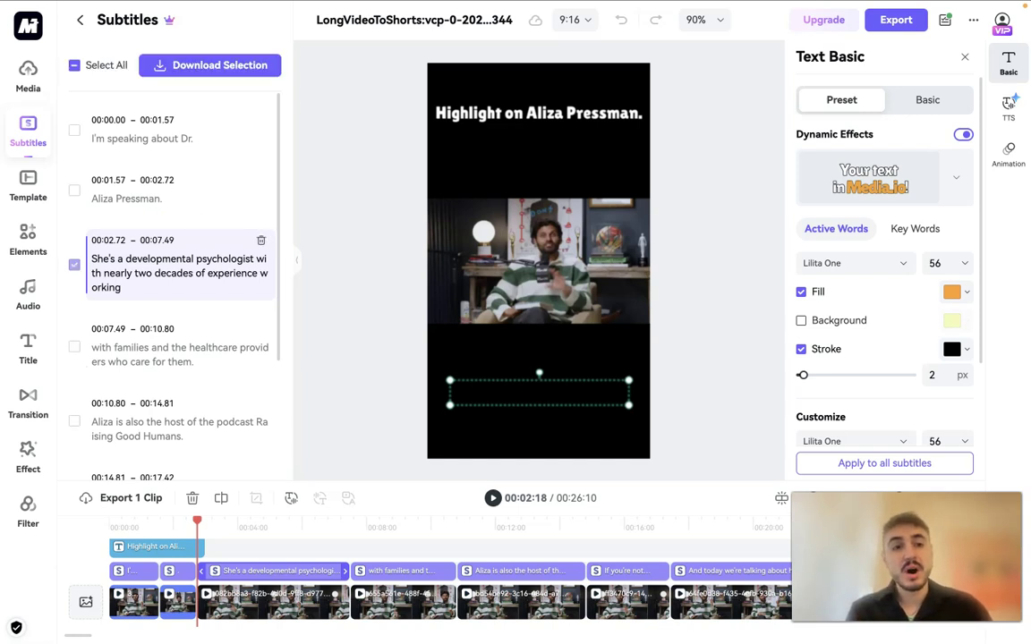
left_click(75, 266)
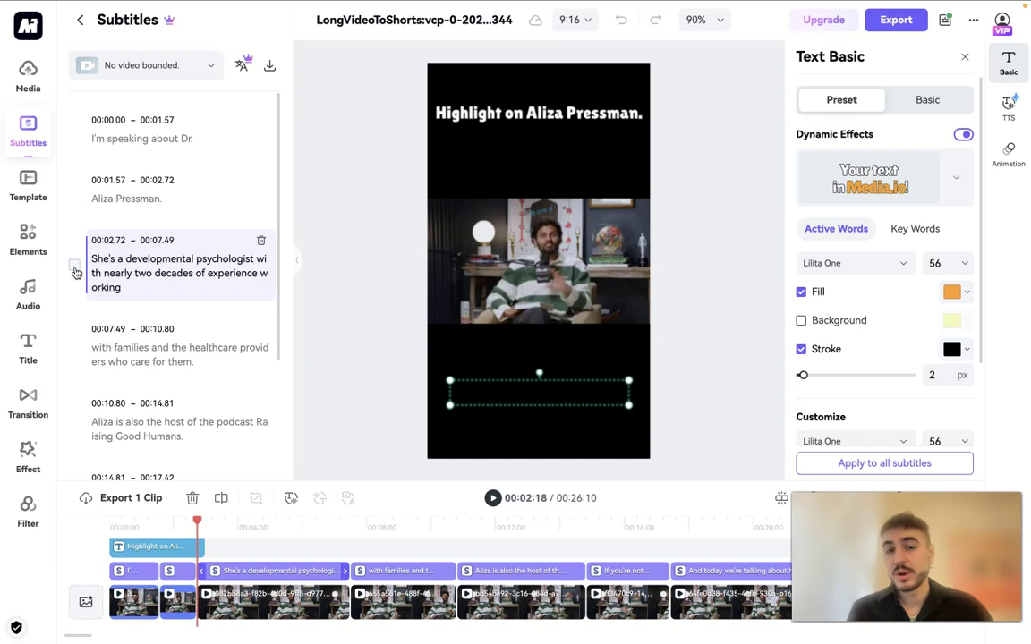
Delete the 'She's a developmental psychologist' caption and its video section, then select the clips after the gap.
left_click(260, 241)
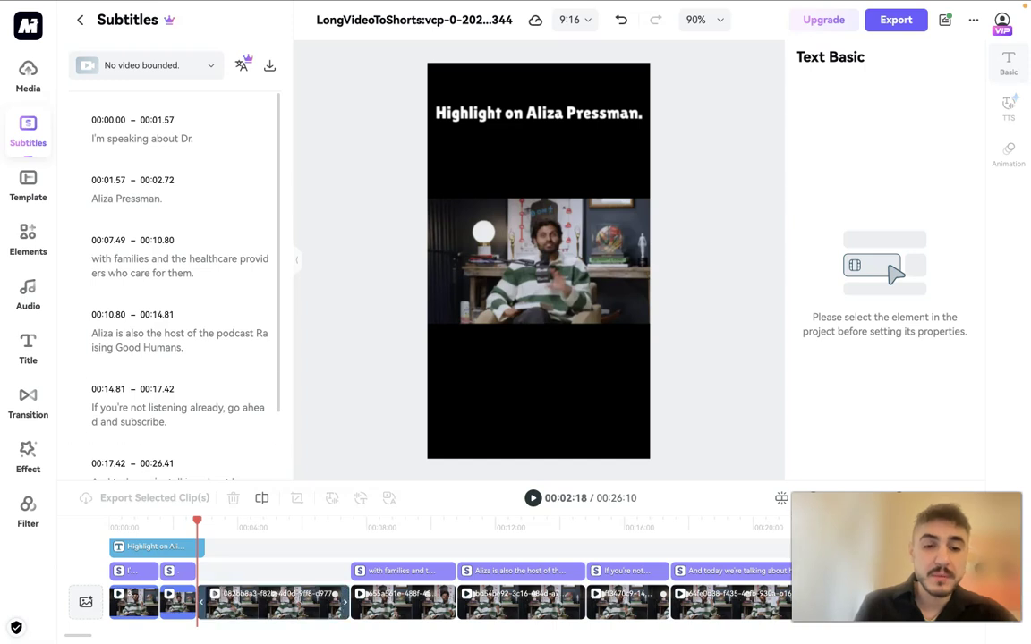
left_click(284, 604)
key("Delete")
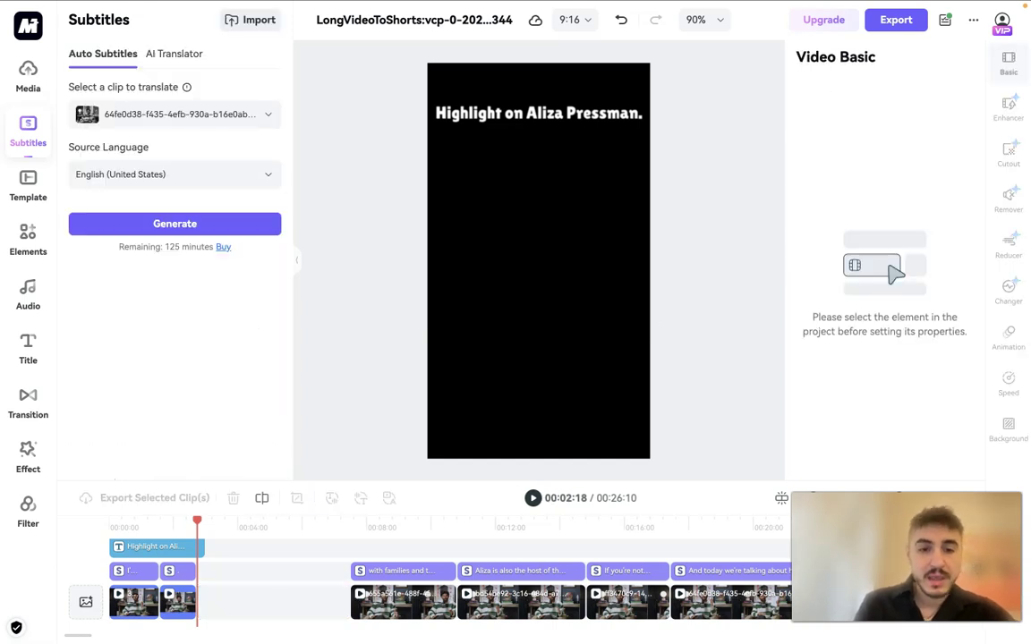
left_click_drag(338, 557, 895, 617)
Set up AI subtitle translation for the video clip from English (United States) to Portuguese (Brazil).
left_click(172, 54)
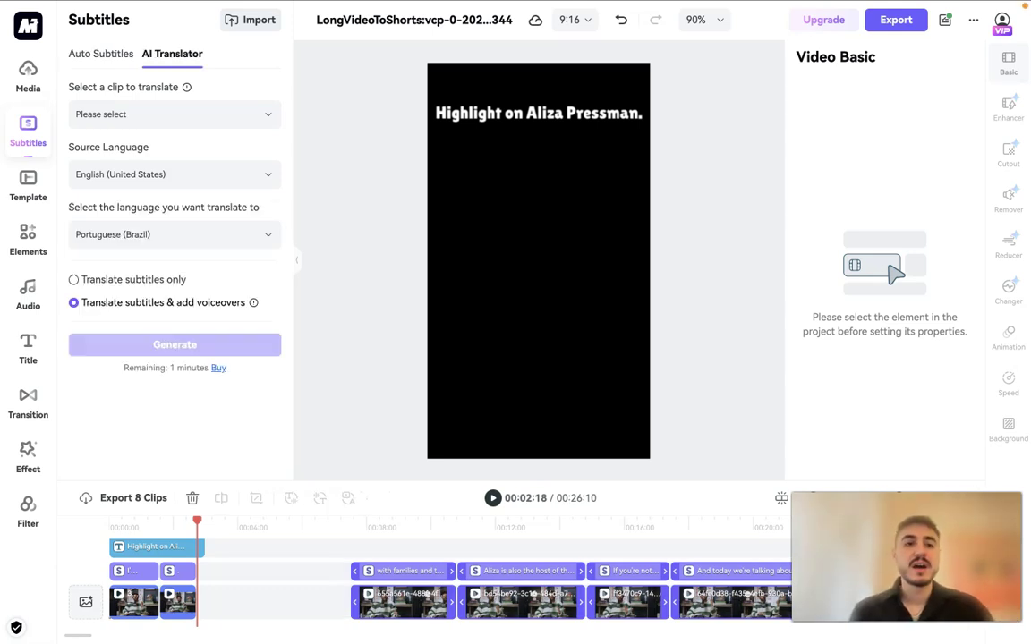
left_click(219, 109)
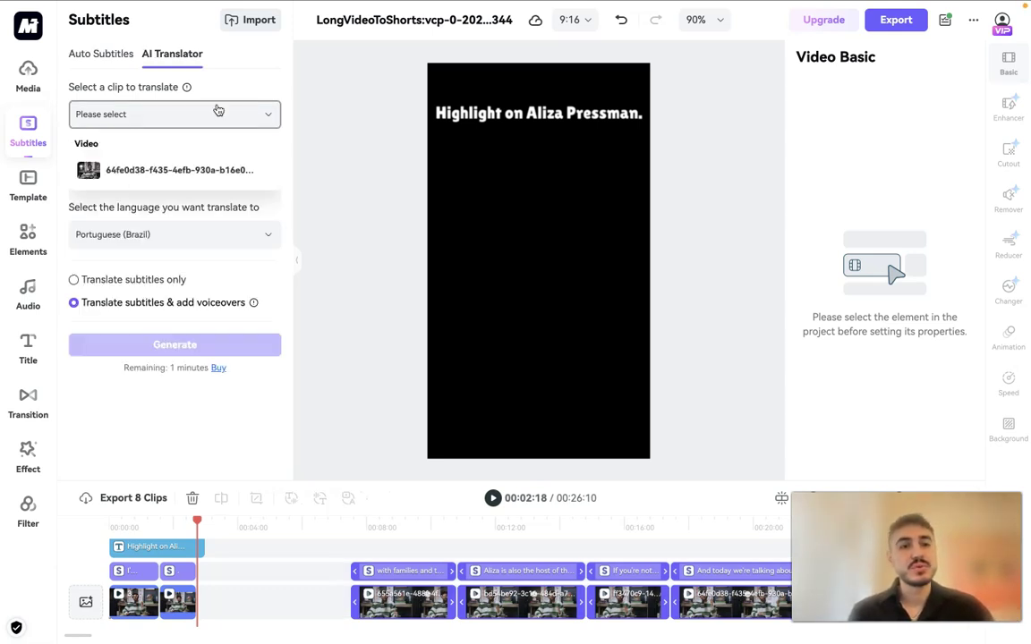
left_click(179, 170)
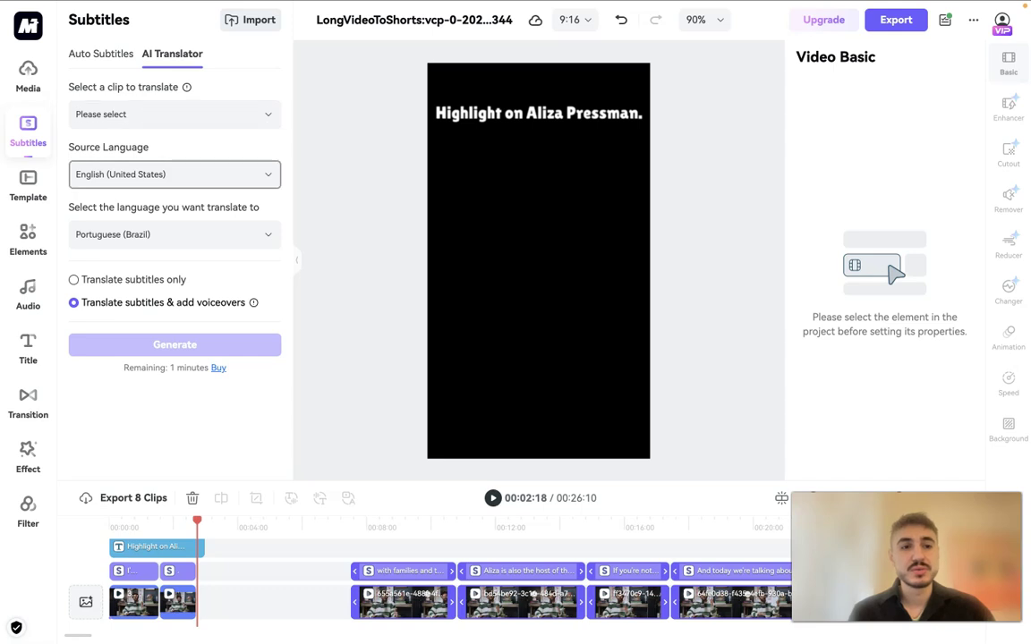
left_click(174, 174)
left_click(134, 347)
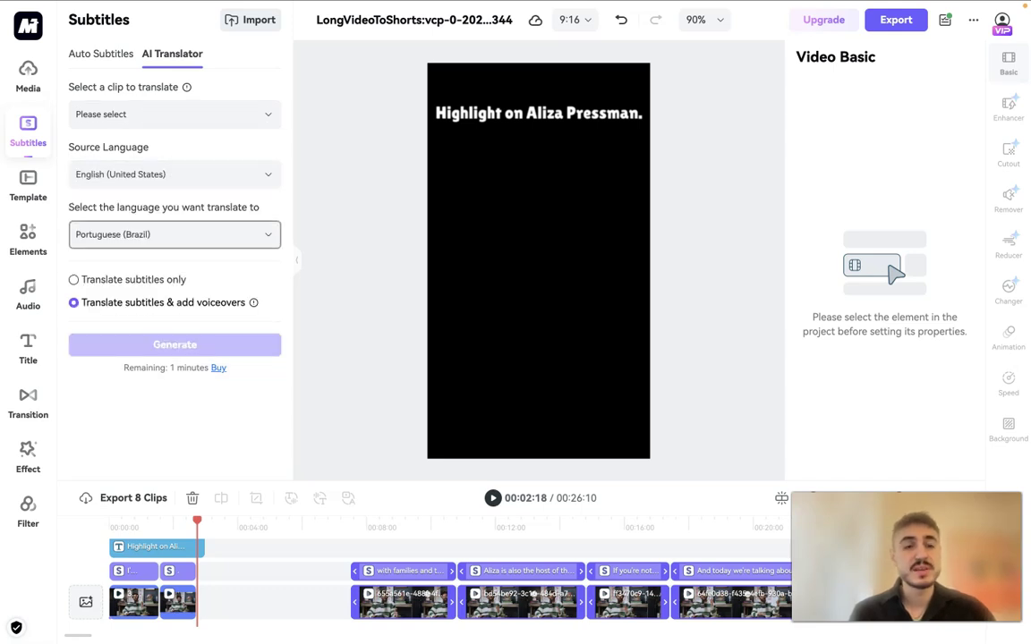
left_click(175, 234)
key("Escape")
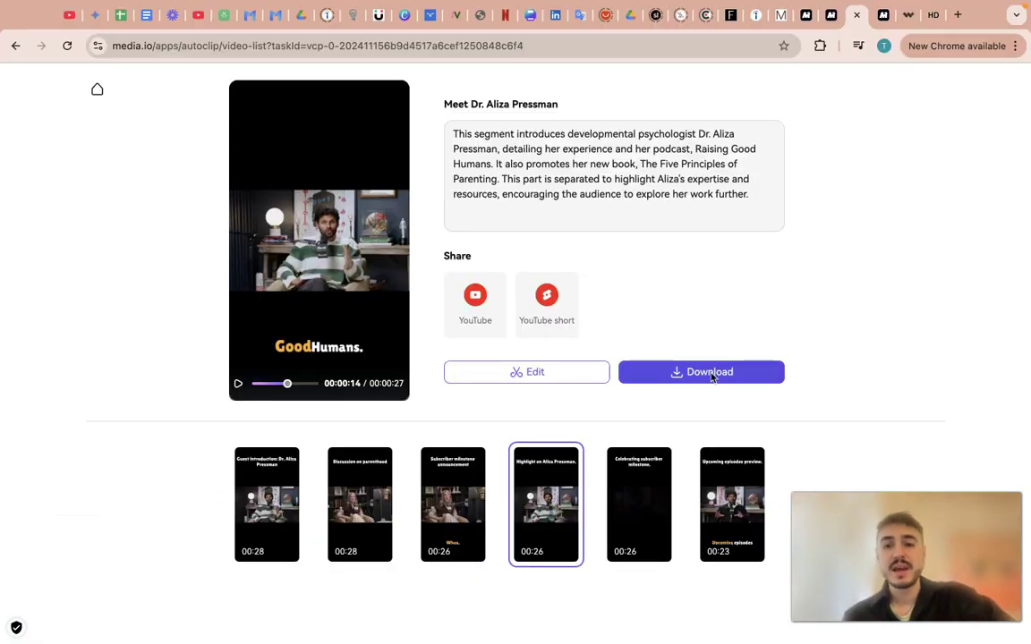
Download the guest-introduction short clip from the generated clips page.
left_click(705, 370)
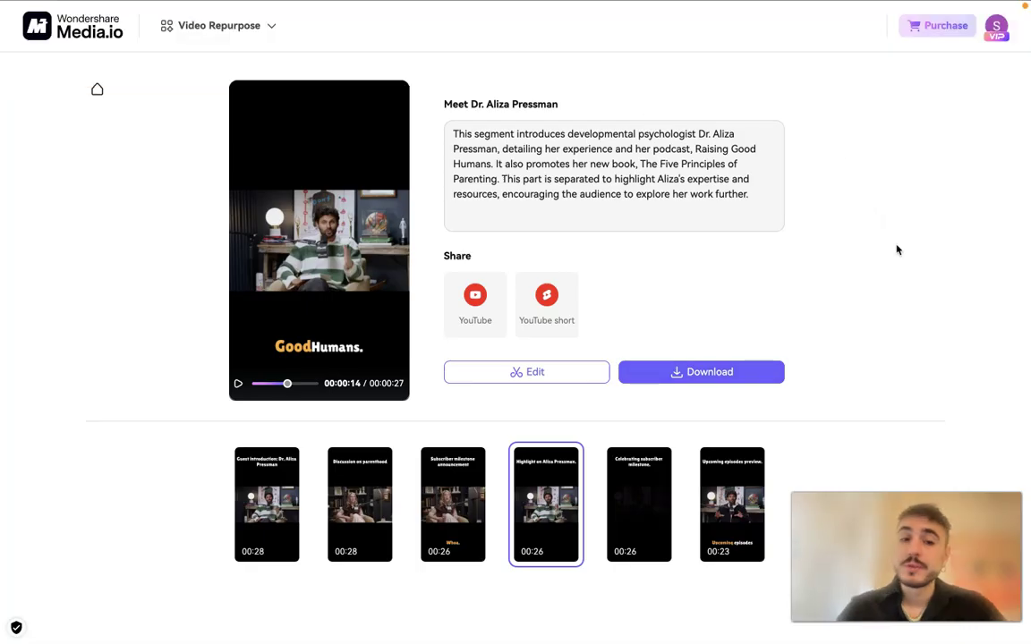